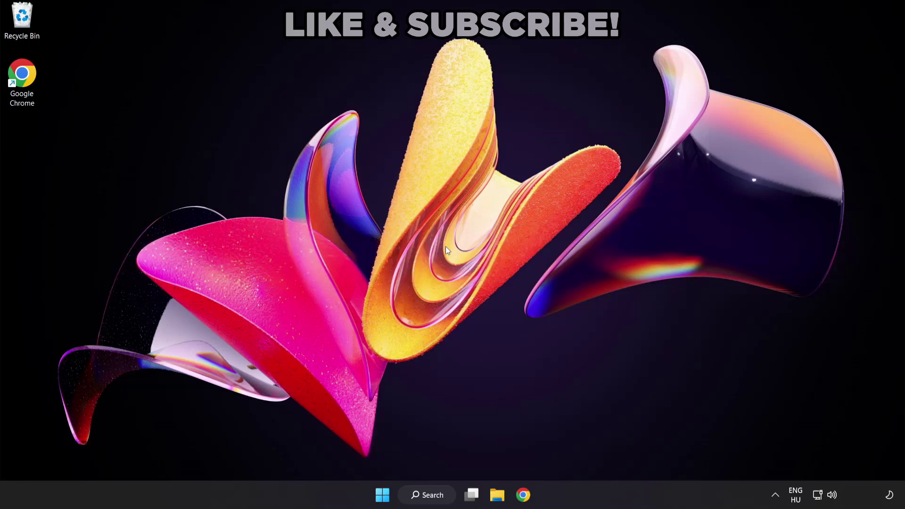
- Search 'device manager' from the taskbar and launch Device Manager
{"action": "left_click", "coordinate": [438, 501]}
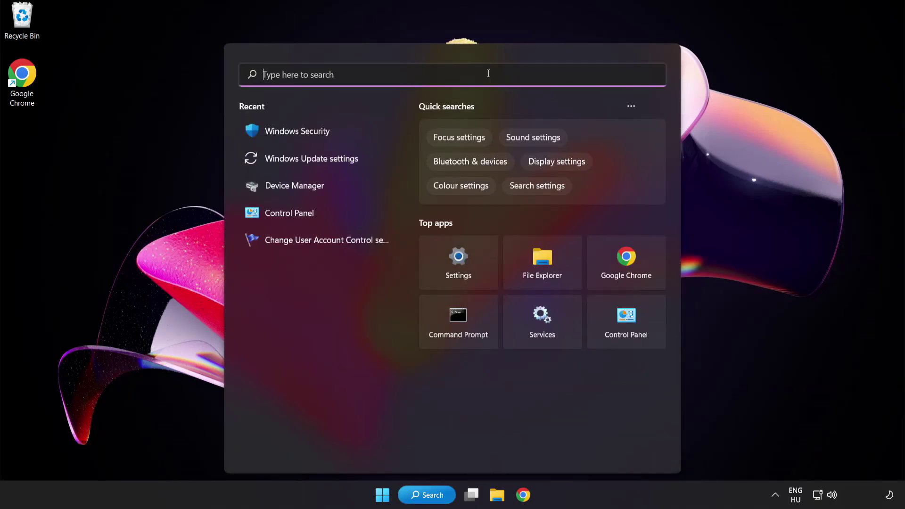
{"action": "type", "text": "device ma"}
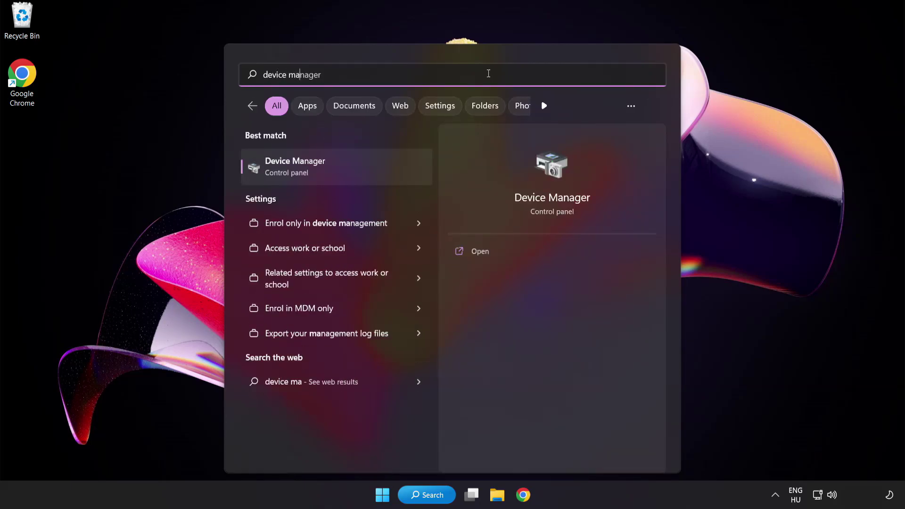
{"action": "type", "text": "nager"}
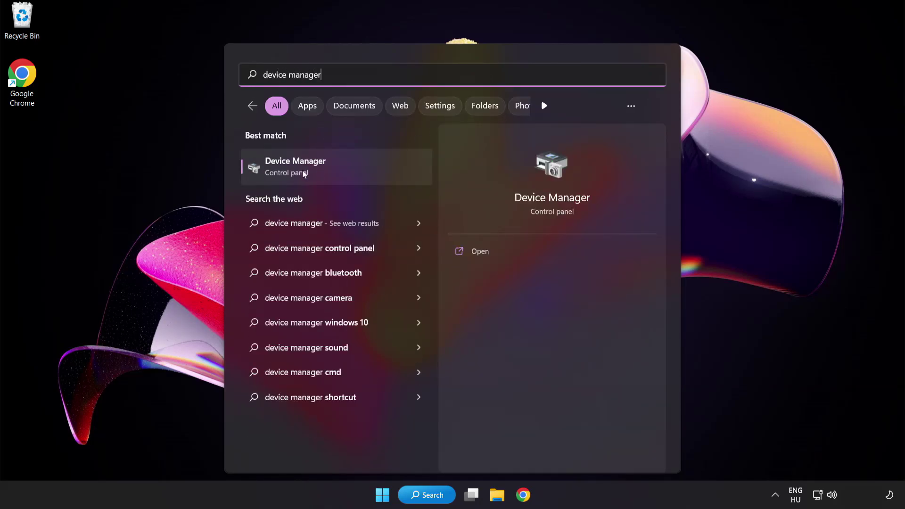
{"action": "left_click", "coordinate": [362, 173]}
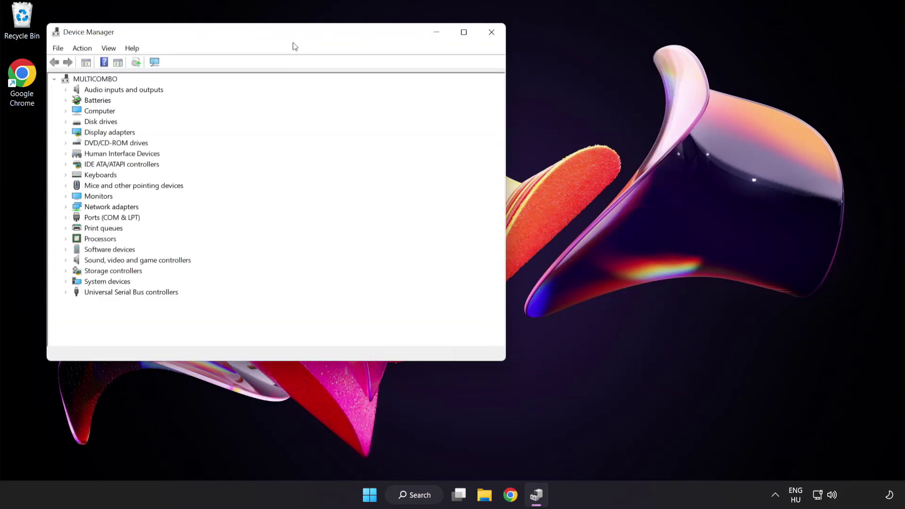
- Expand Display adapters and bring up the VMware SVGA 3D adapter's context menu
{"action": "left_click_drag", "start_coordinate": [292, 37], "coordinate": [445, 94]}
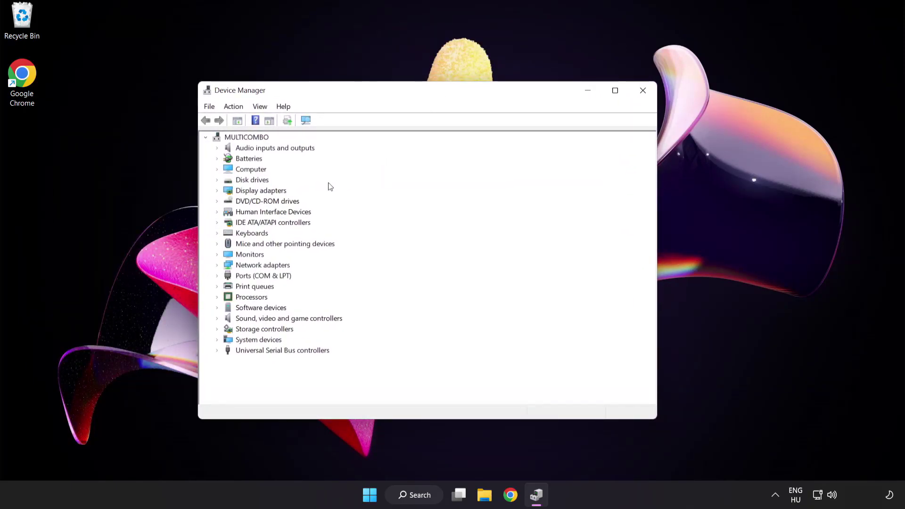
{"action": "left_click", "coordinate": [271, 191]}
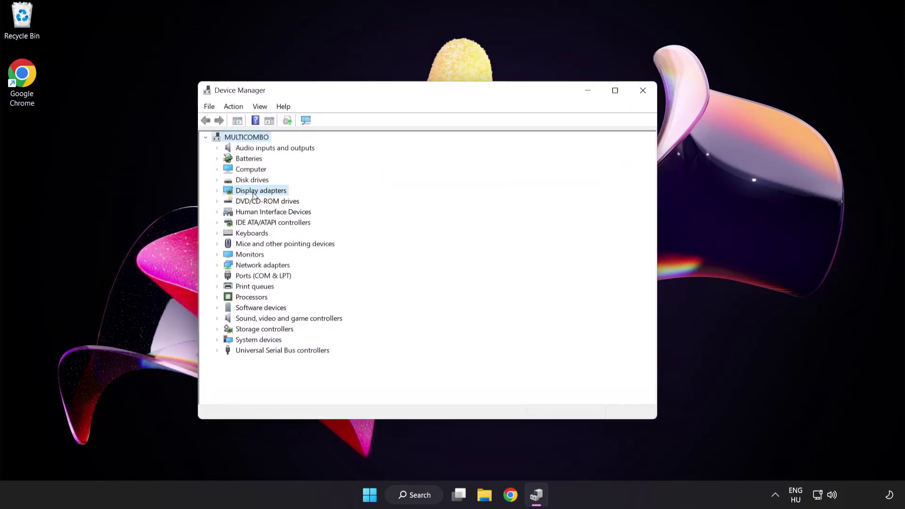
{"action": "left_click", "coordinate": [218, 191]}
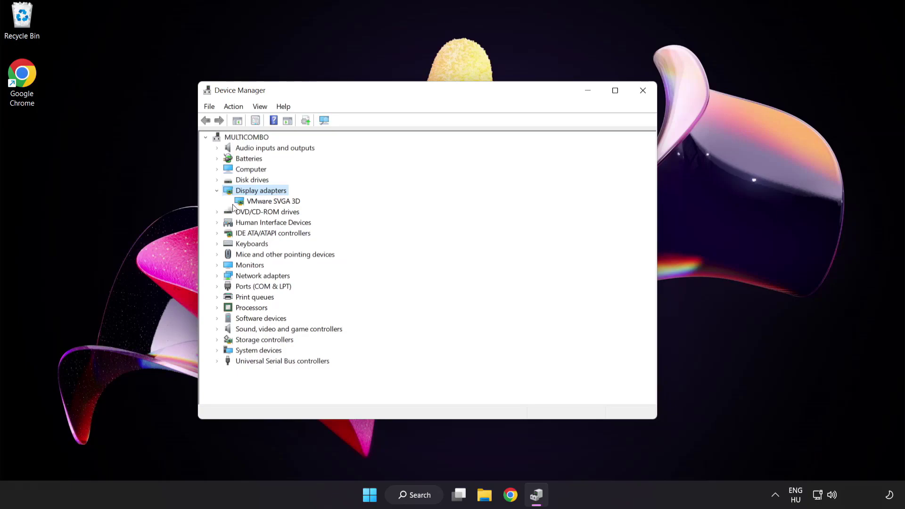
{"action": "left_click", "coordinate": [234, 205]}
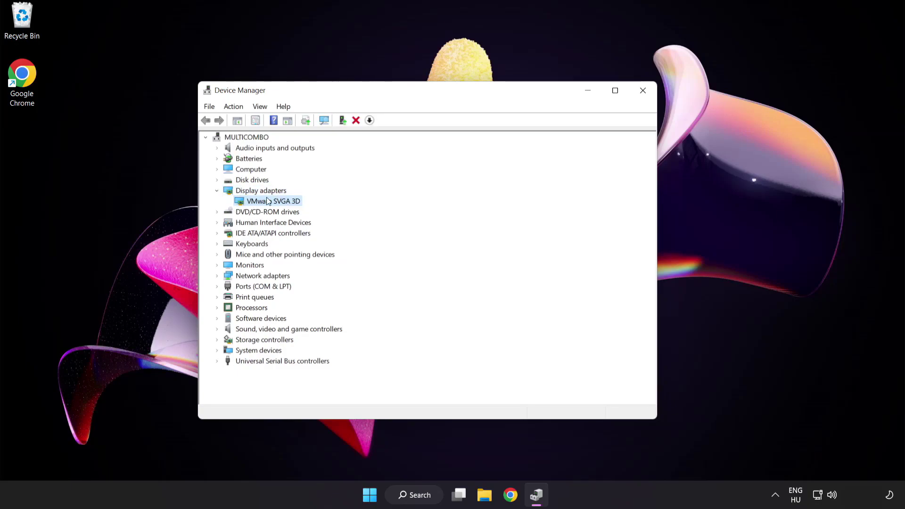
{"action": "right_click", "coordinate": [267, 203]}
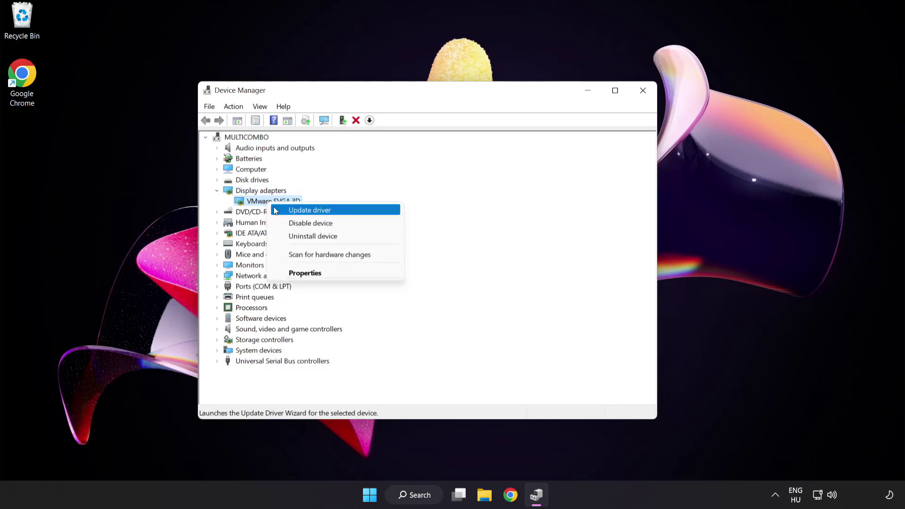
- Auto-search for a VMware SVGA 3D driver, confirm the best is installed, then close Device Manager
{"action": "left_click", "coordinate": [352, 212]}
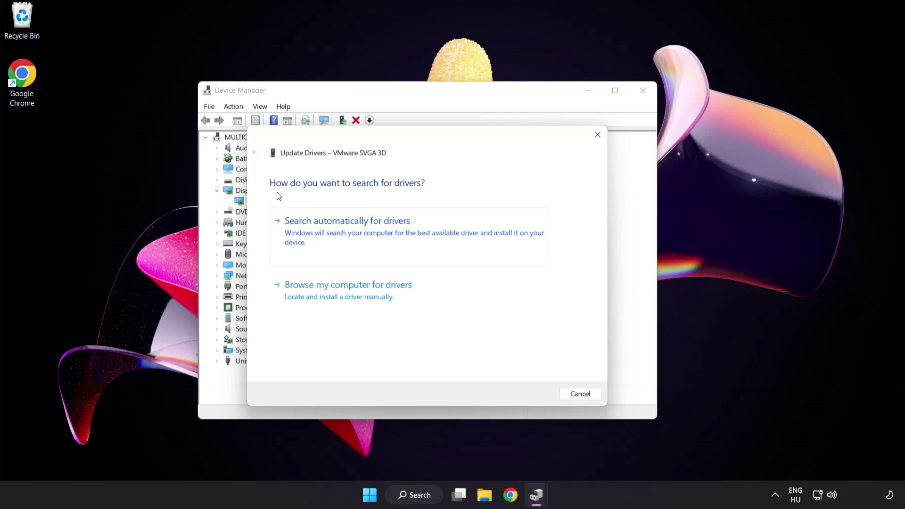
{"action": "left_click", "coordinate": [394, 231]}
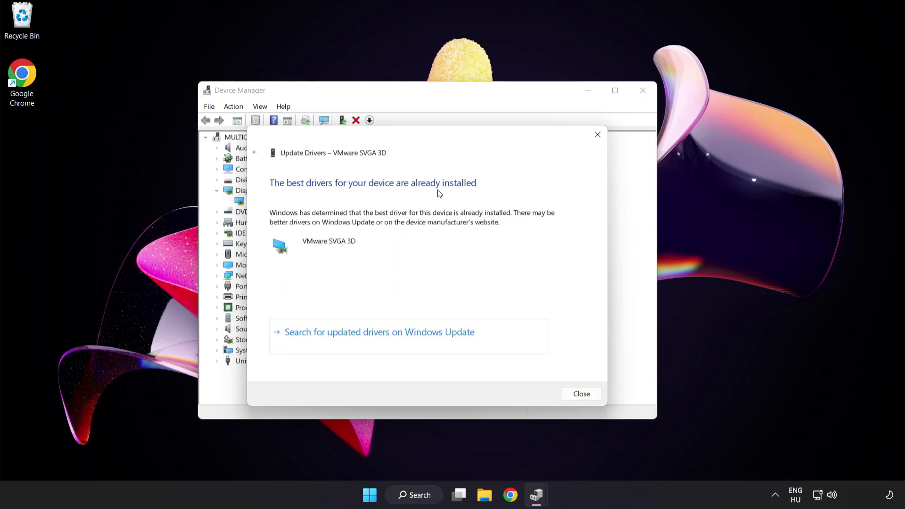
{"action": "left_click", "coordinate": [580, 396]}
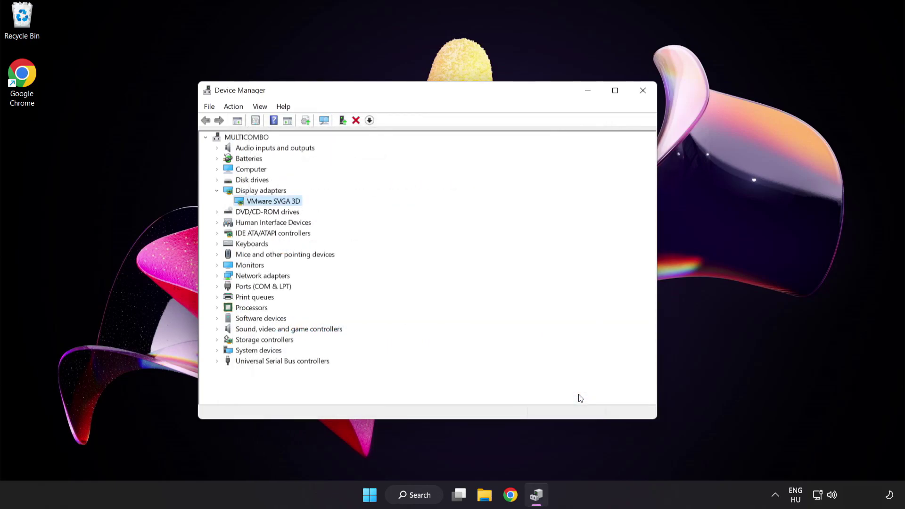
{"action": "left_click", "coordinate": [644, 92]}
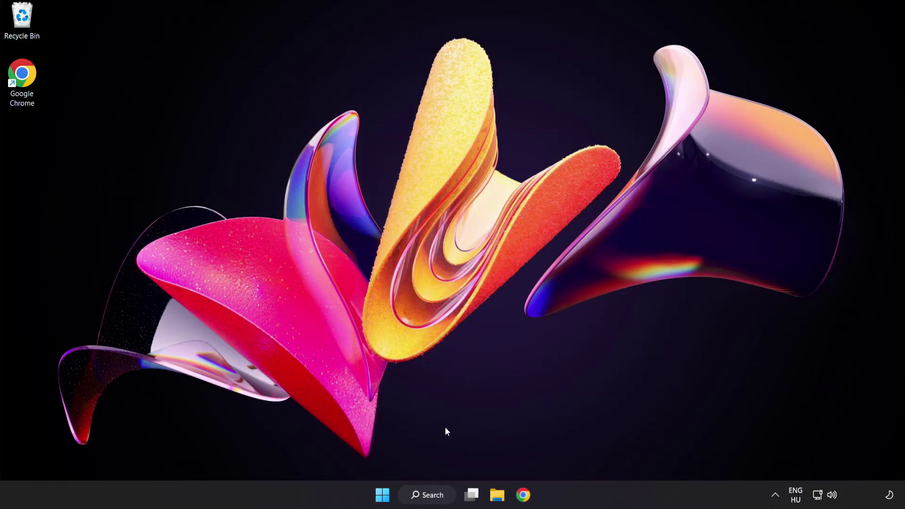
- Search 'update' from the taskbar to show Windows Update settings
{"action": "left_click", "coordinate": [427, 495]}
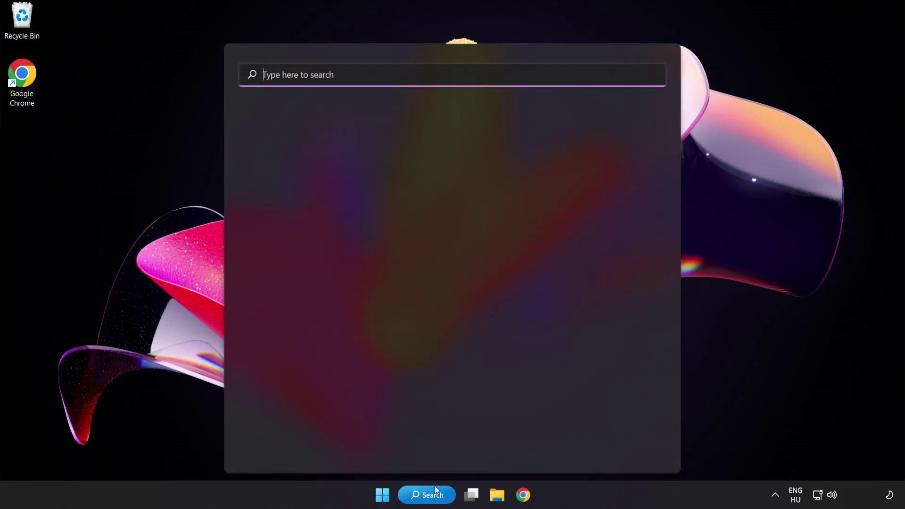
{"action": "type", "text": "u"}
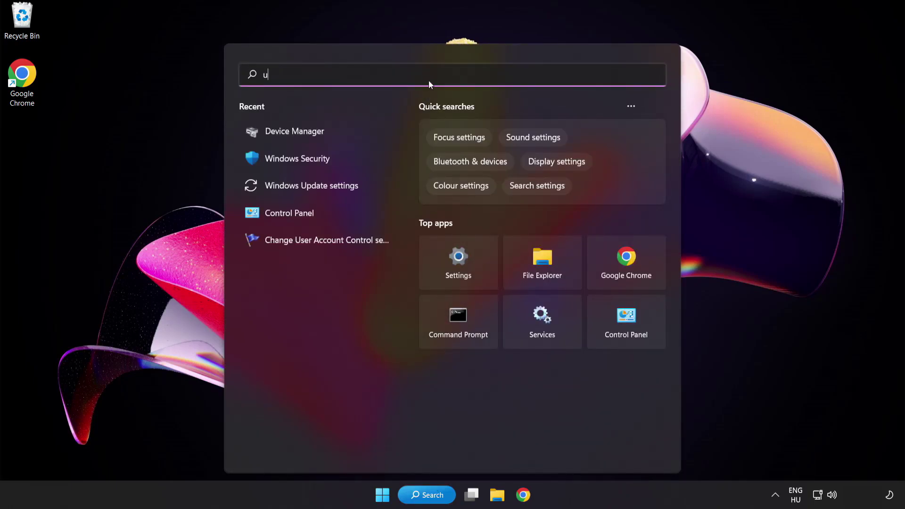
{"action": "type", "text": "pdate"}
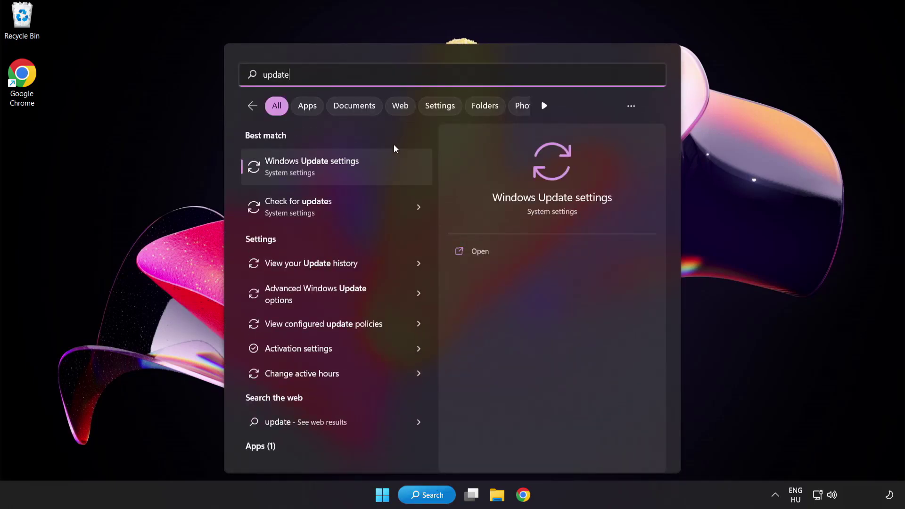
- Run Check for updates in Windows Update, see 'You're up to date', and close Settings
{"action": "left_click", "coordinate": [346, 171]}
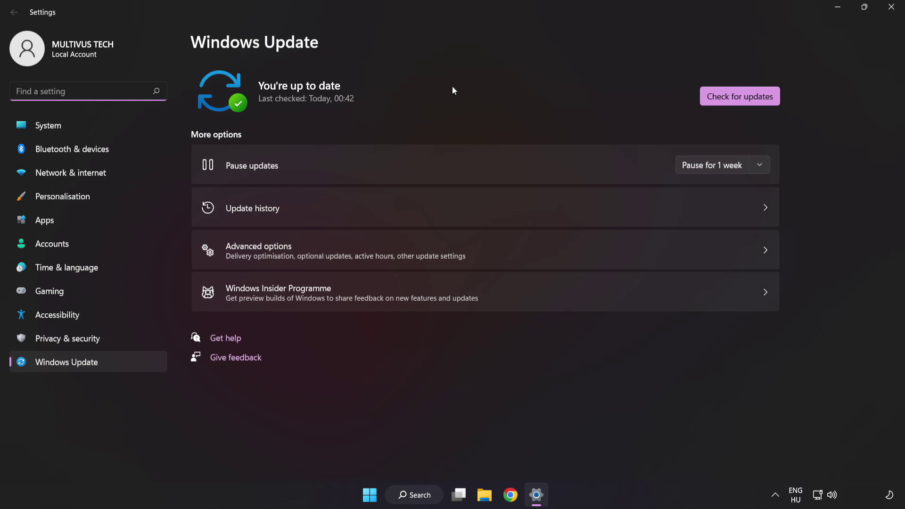
{"action": "left_click", "coordinate": [737, 102]}
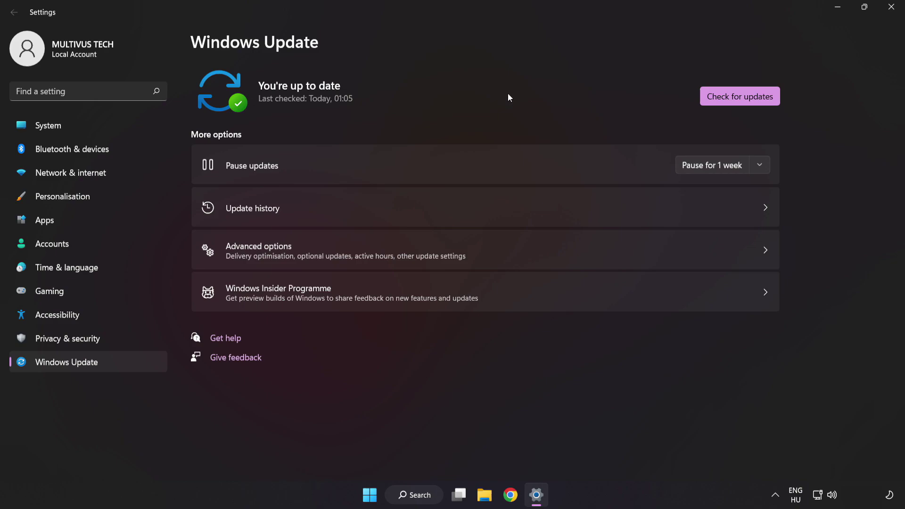
{"action": "left_click", "coordinate": [891, 8]}
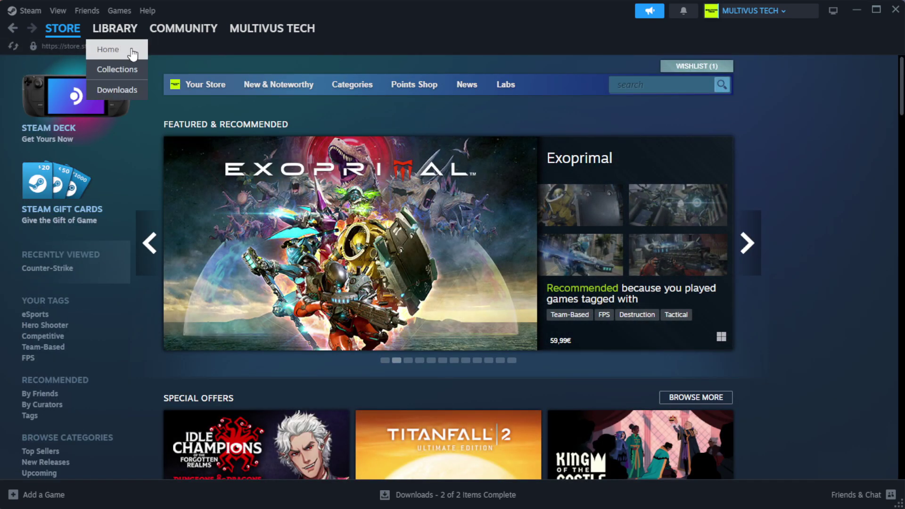
- From Steam's Library Home, open Properties for the favourited not-working game
{"action": "left_click", "coordinate": [119, 49]}
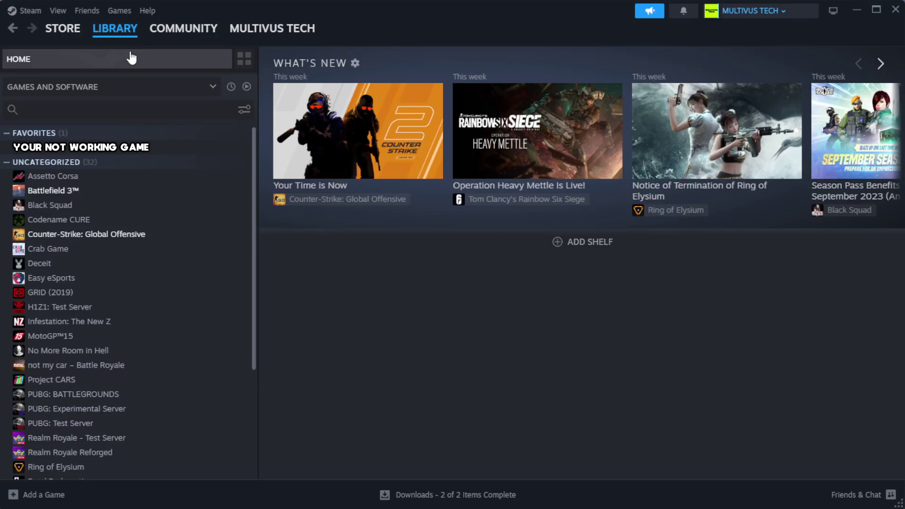
{"action": "right_click", "coordinate": [223, 149]}
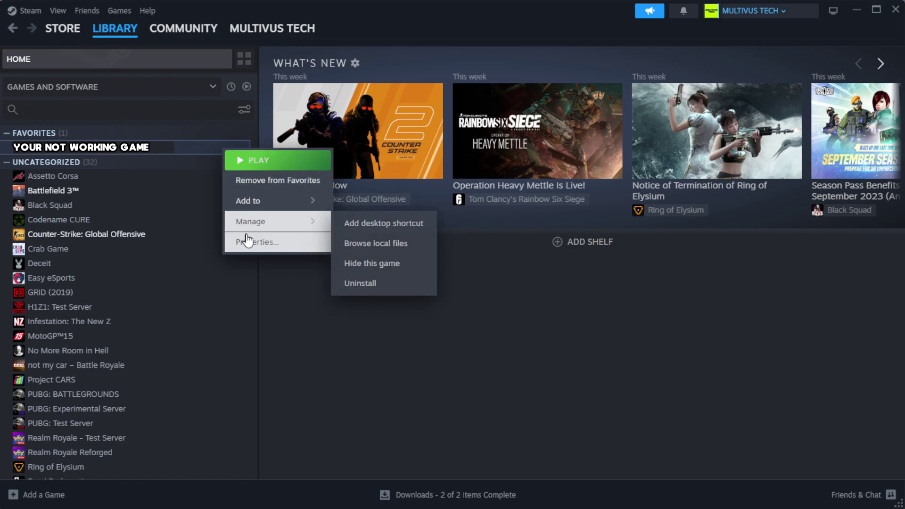
{"action": "left_click", "coordinate": [286, 248]}
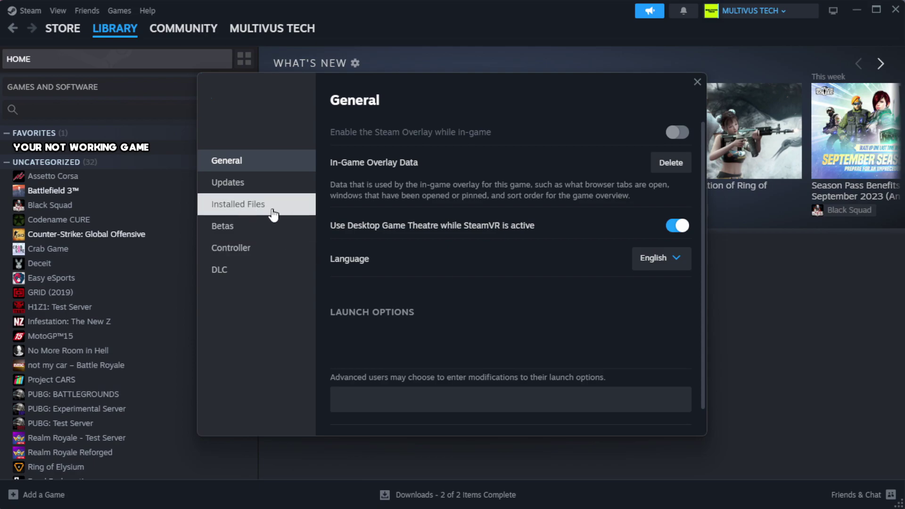
- Verify integrity of all 1039 game files, then browse to the install folder
{"action": "left_click", "coordinate": [298, 215]}
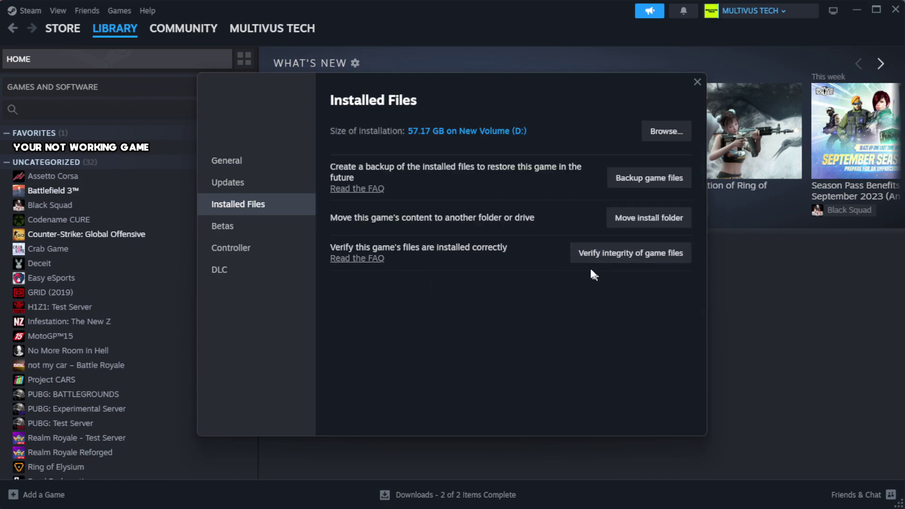
{"action": "left_click", "coordinate": [636, 259]}
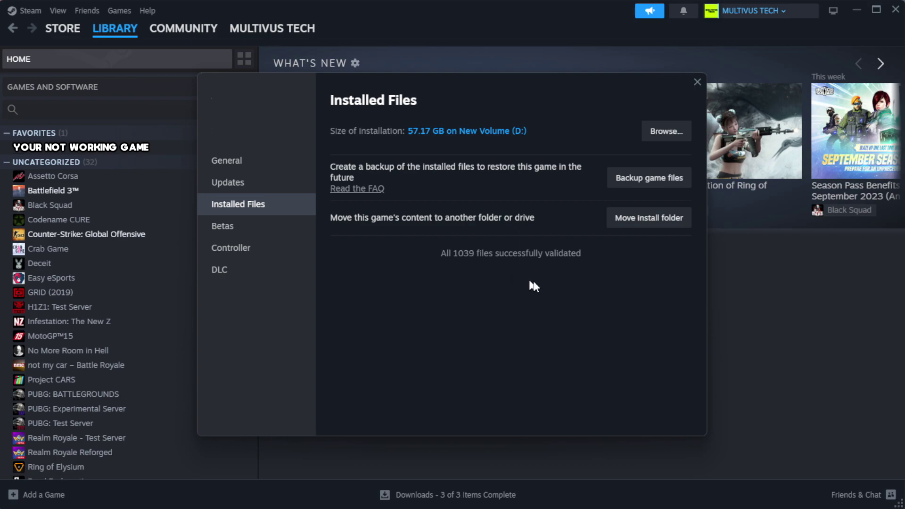
{"action": "left_click", "coordinate": [665, 142]}
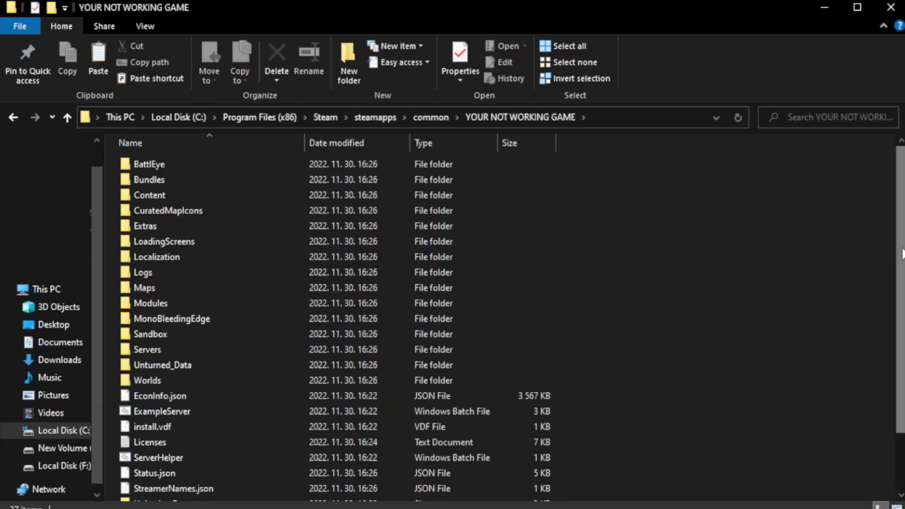
- Scroll to the end of the install folder and right-click the game's shortcut
{"action": "left_click_drag", "start_coordinate": [902, 279], "coordinate": [903, 335]}
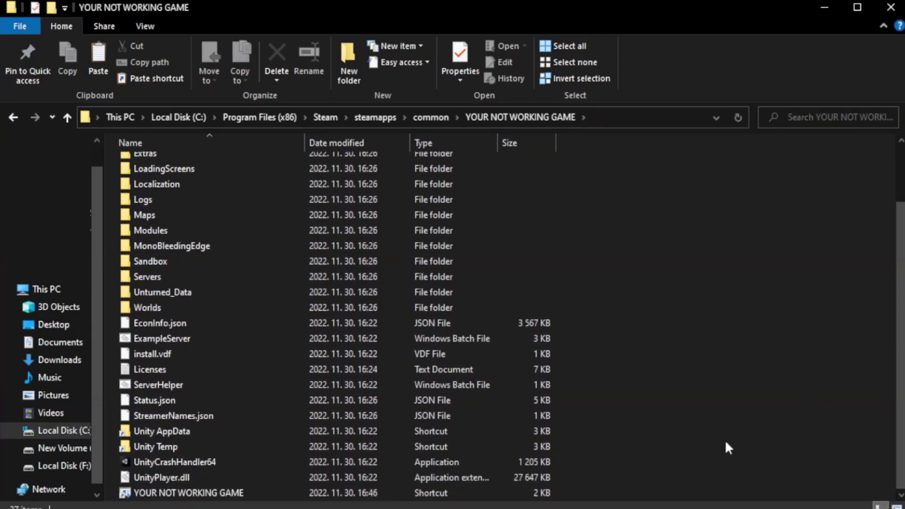
{"action": "left_click", "coordinate": [354, 495]}
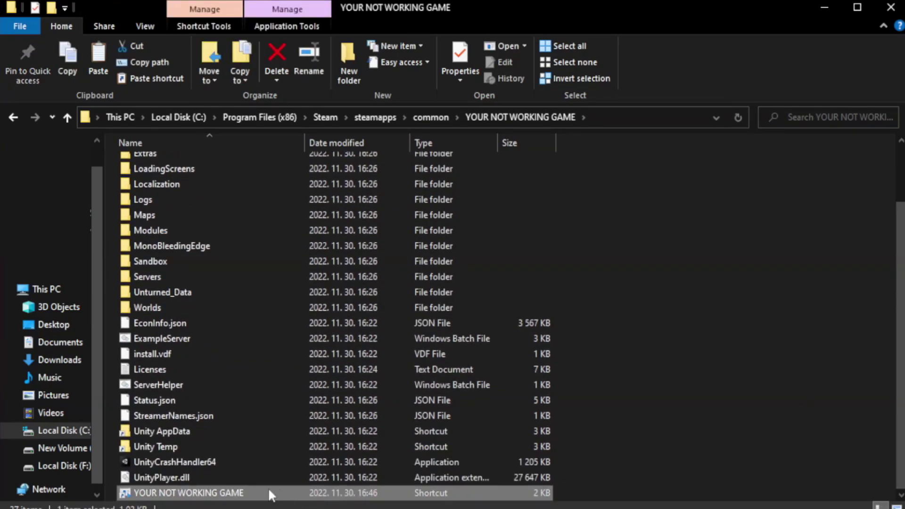
{"action": "right_click", "coordinate": [302, 492]}
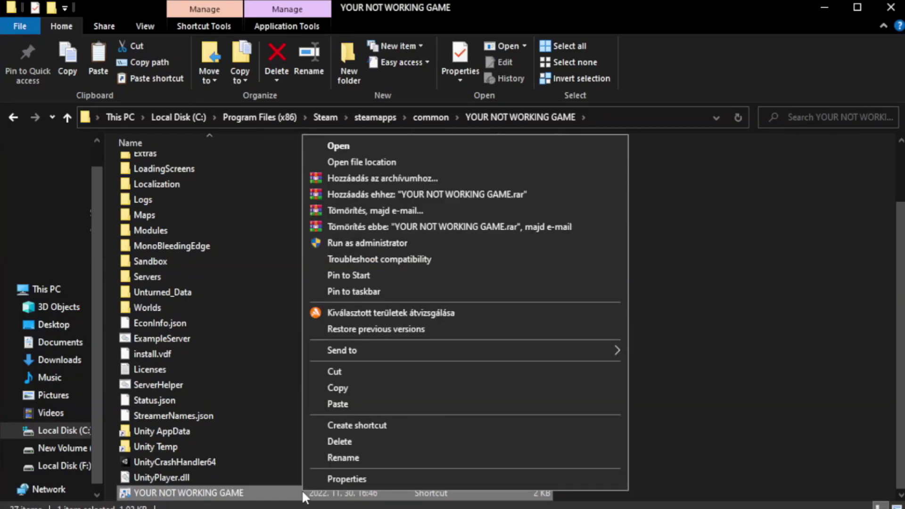
- Show the shortcut's Properties window, moved up so it is fully visible
{"action": "left_click", "coordinate": [461, 480]}
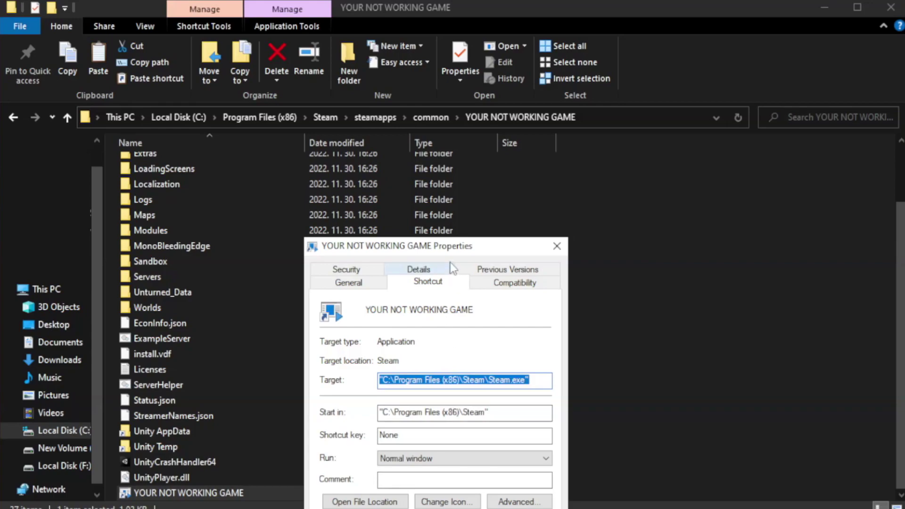
{"action": "left_click_drag", "start_coordinate": [455, 248], "coordinate": [454, 92]}
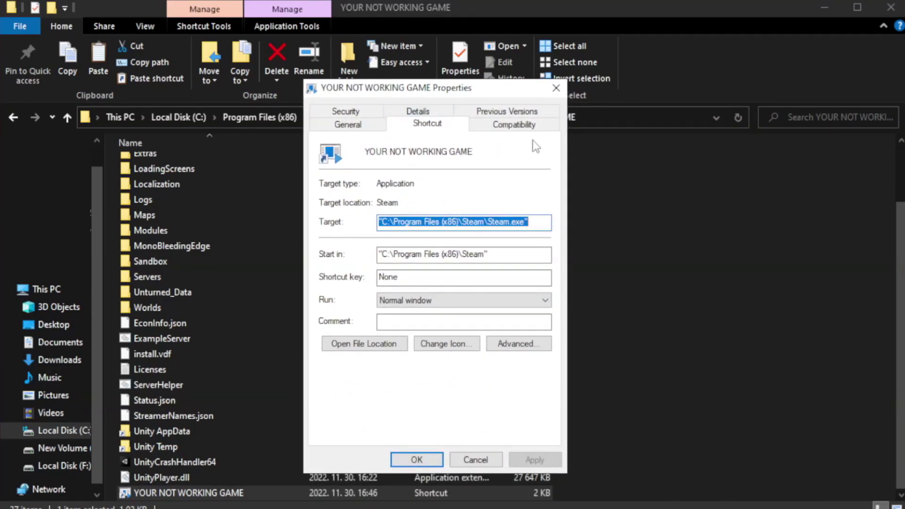
- Set Windows 8 compatibility, run as administrator, disable fullscreen optimizations, and apply
{"action": "left_click", "coordinate": [508, 129]}
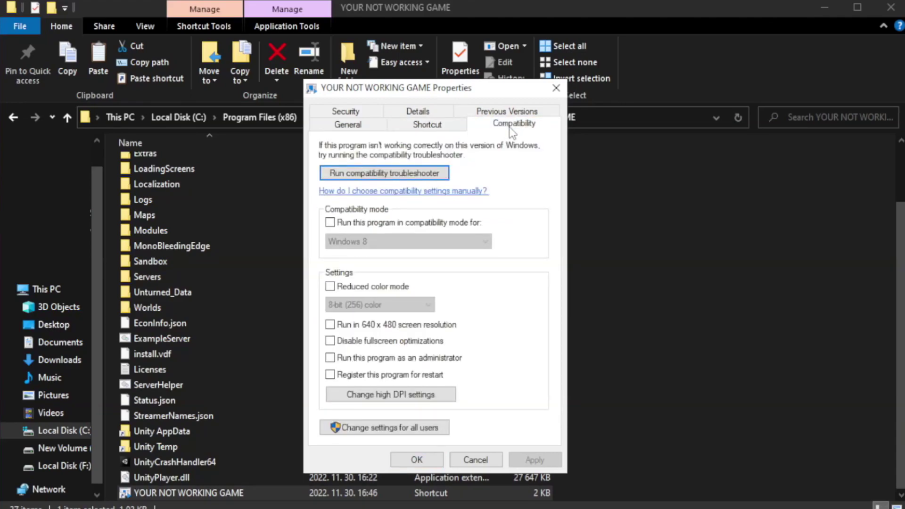
{"action": "left_click", "coordinate": [357, 222]}
{"action": "left_click", "coordinate": [382, 235]}
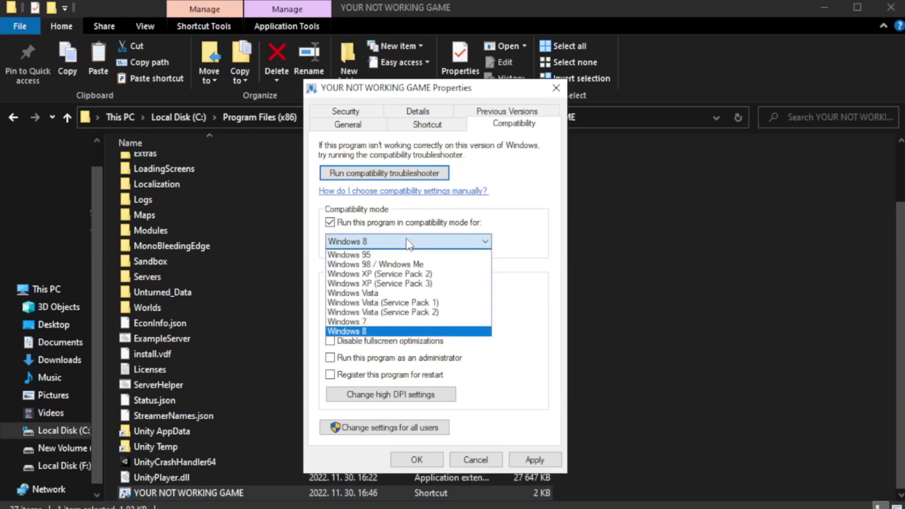
{"action": "left_click", "coordinate": [383, 331]}
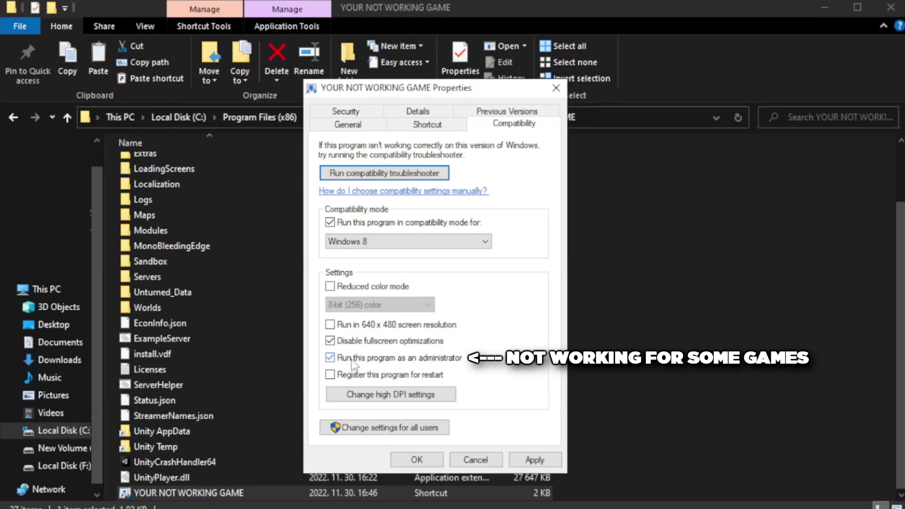
{"action": "left_click", "coordinate": [534, 460]}
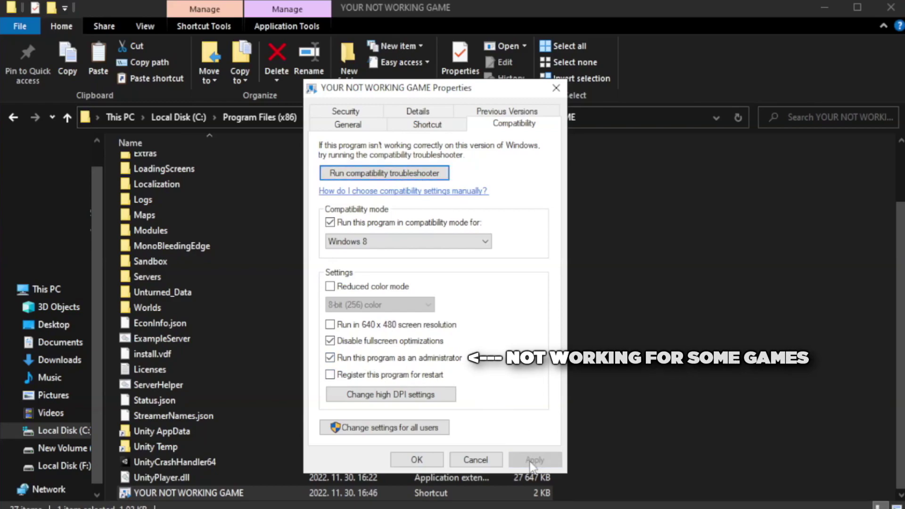
{"action": "left_click", "coordinate": [416, 461]}
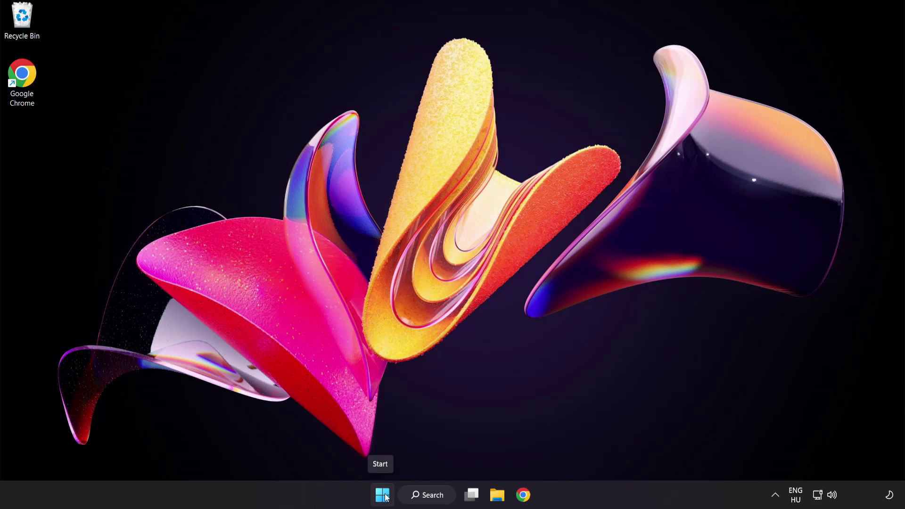
- Disable Cortana, Phone Link, Terminal and Windows Security notification icon in Task Manager's Startup list
{"action": "right_click", "coordinate": [386, 497]}
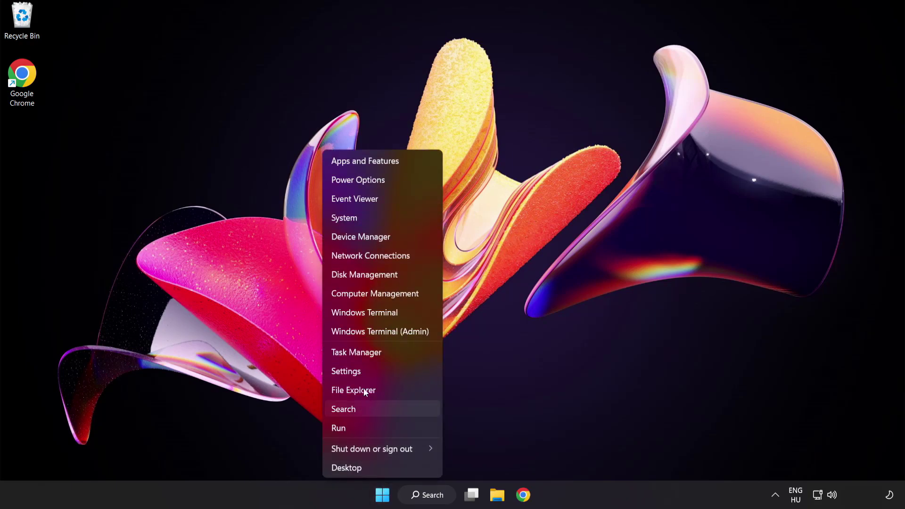
{"action": "left_click", "coordinate": [392, 355]}
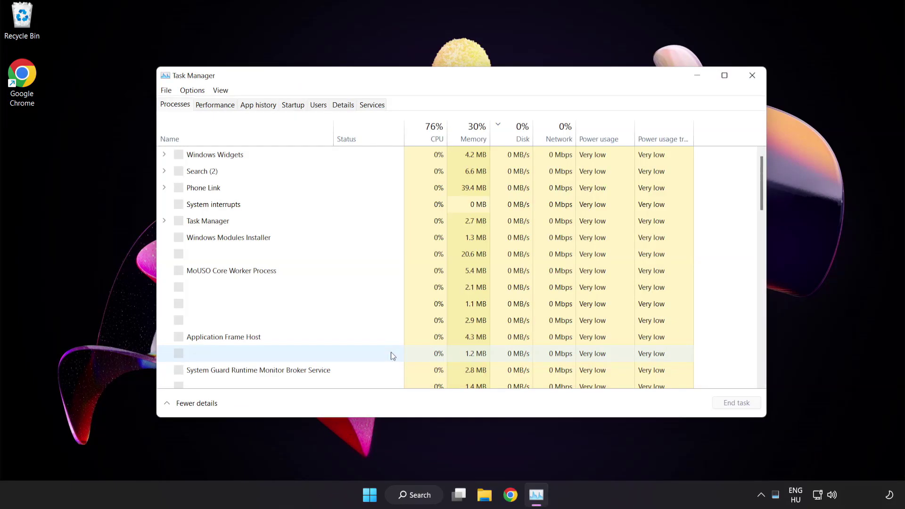
{"action": "left_click", "coordinate": [299, 108]}
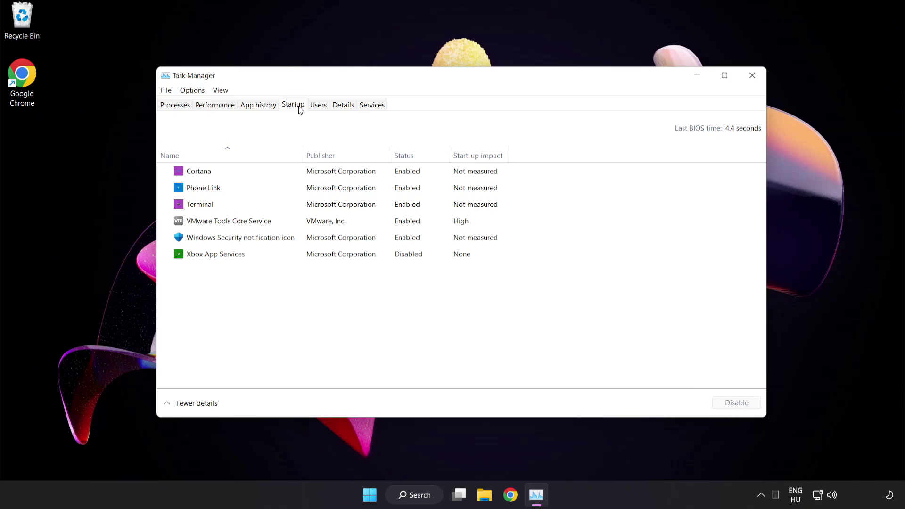
{"action": "left_click", "coordinate": [302, 174]}
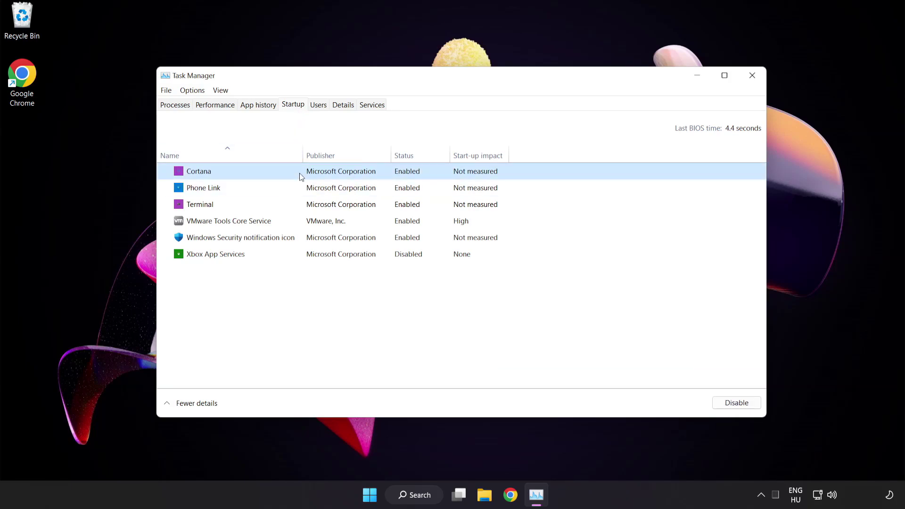
{"action": "left_click", "coordinate": [738, 404]}
{"action": "left_click", "coordinate": [281, 187]}
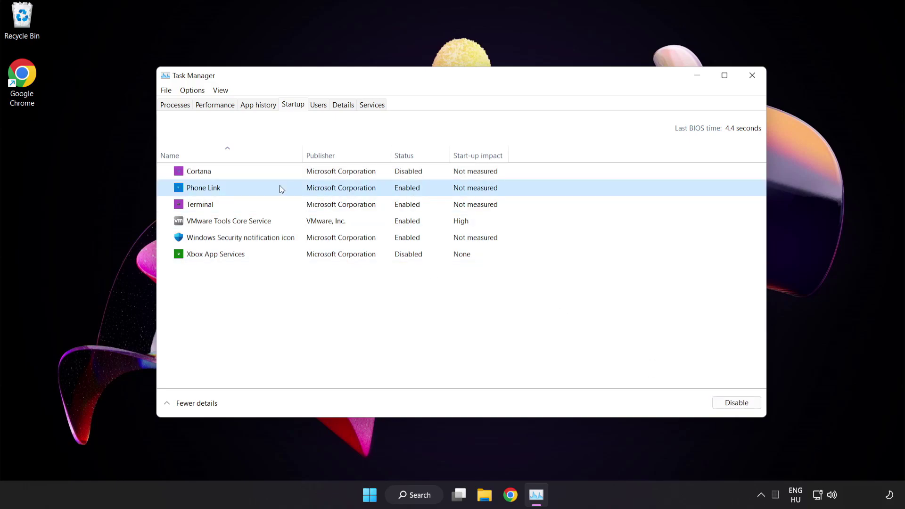
{"action": "left_click", "coordinate": [733, 406]}
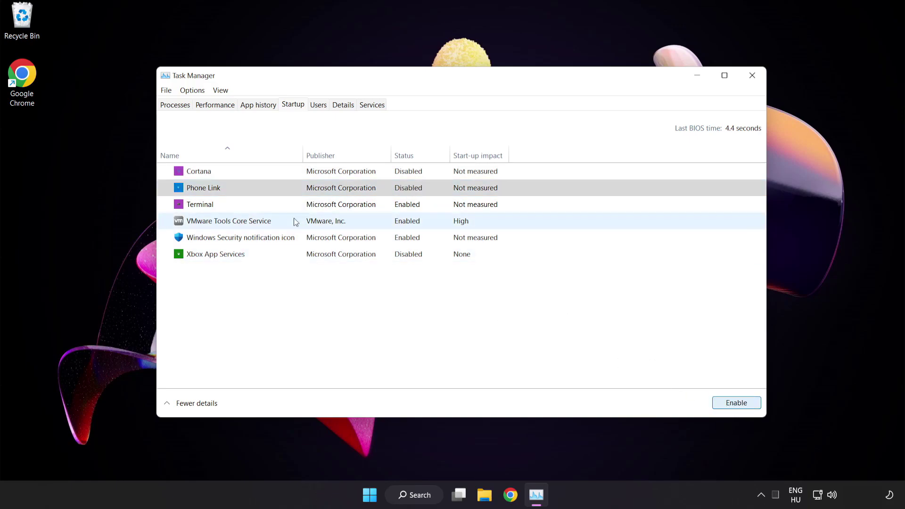
{"action": "left_click", "coordinate": [293, 205]}
{"action": "left_click", "coordinate": [719, 401]}
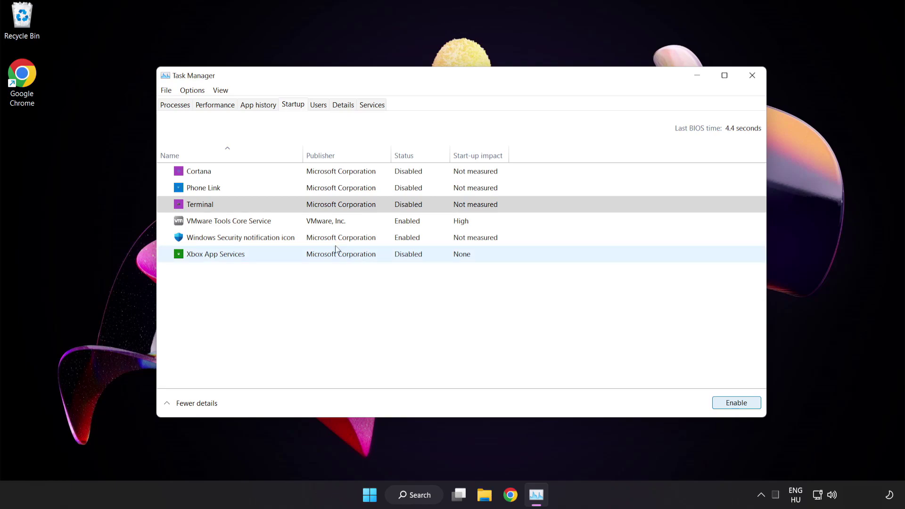
{"action": "left_click", "coordinate": [314, 240]}
{"action": "left_click", "coordinate": [729, 405]}
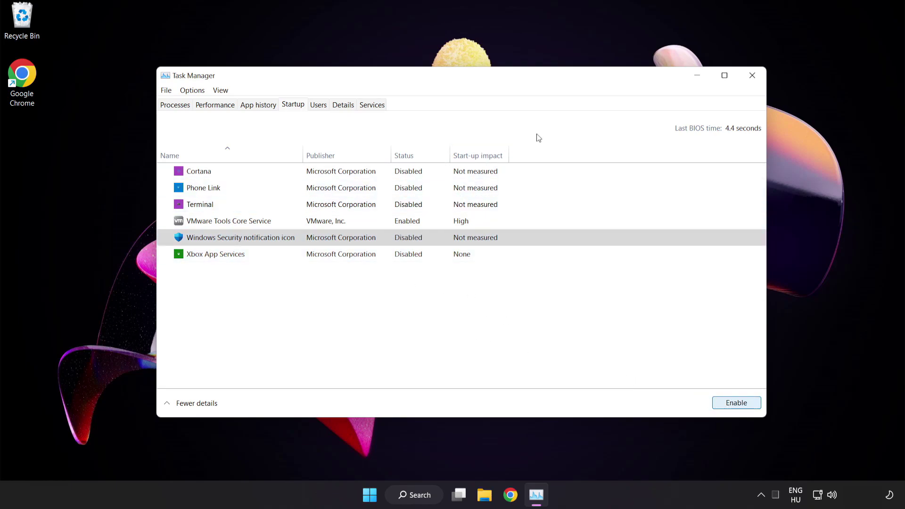
- Close Task Manager and open Windows Security by searching 'security'
{"action": "left_click", "coordinate": [753, 77]}
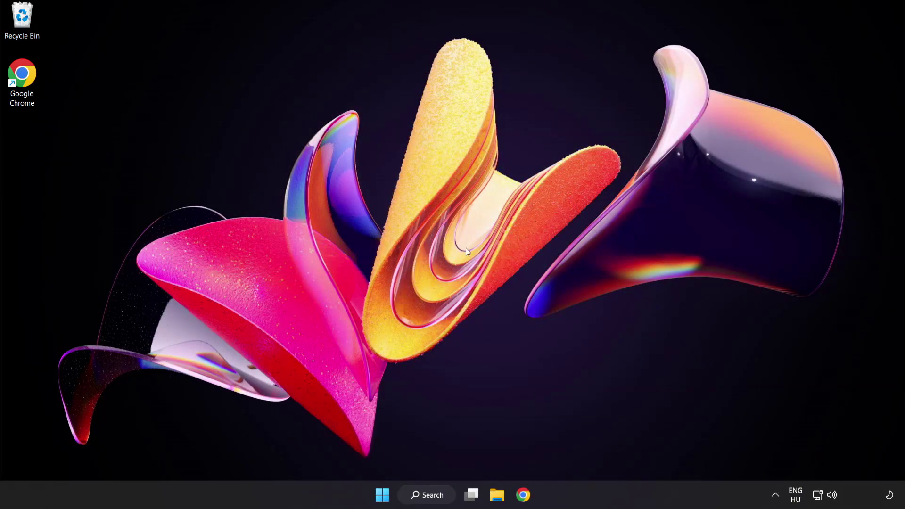
{"action": "left_click", "coordinate": [437, 501]}
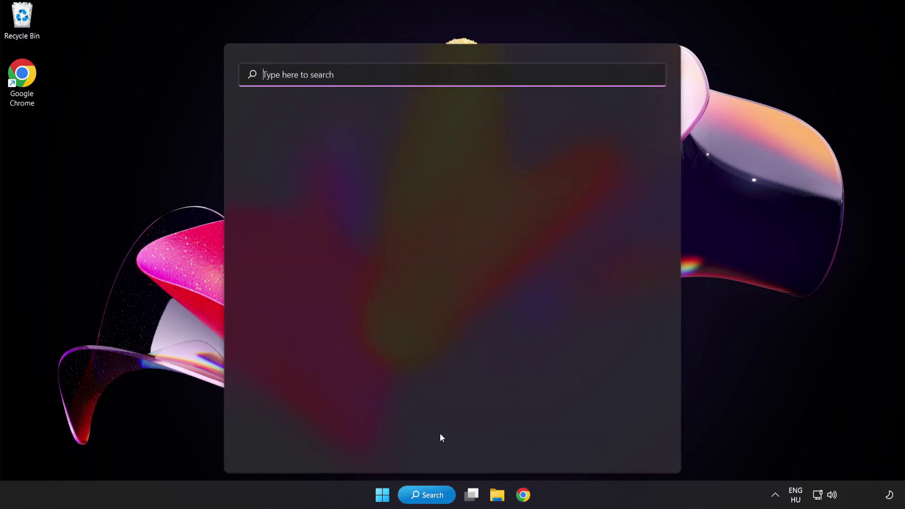
{"action": "type", "text": "sec"}
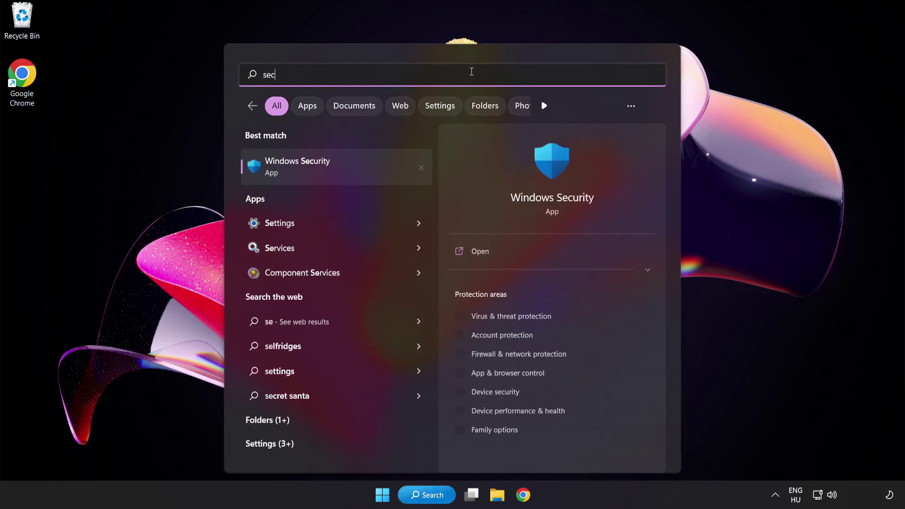
{"action": "type", "text": "urity"}
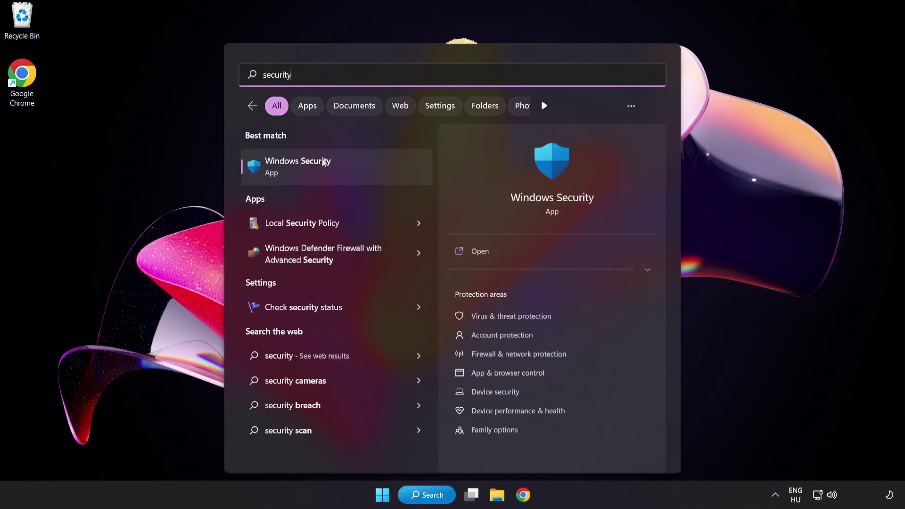
{"action": "left_click", "coordinate": [343, 168]}
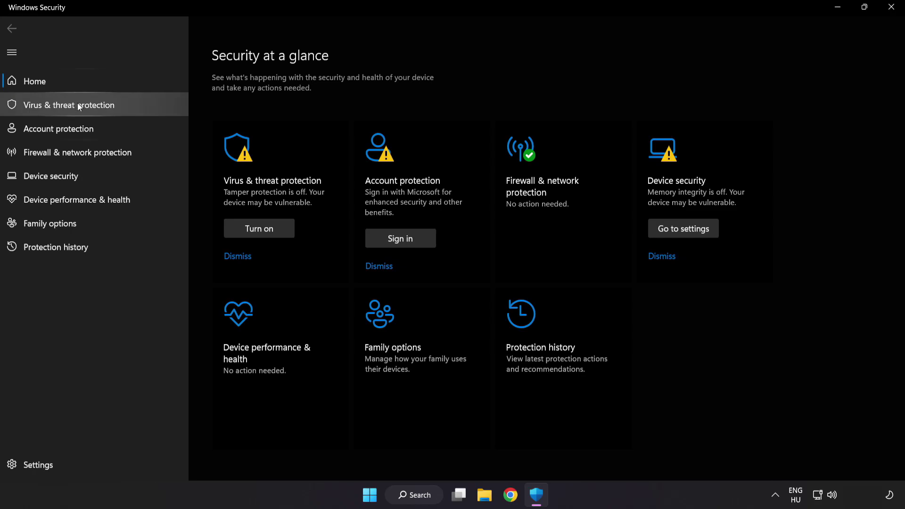
- Open the Exclusions page under Virus & threat protection's Manage settings, which lists chrome.exe
{"action": "left_click", "coordinate": [137, 106]}
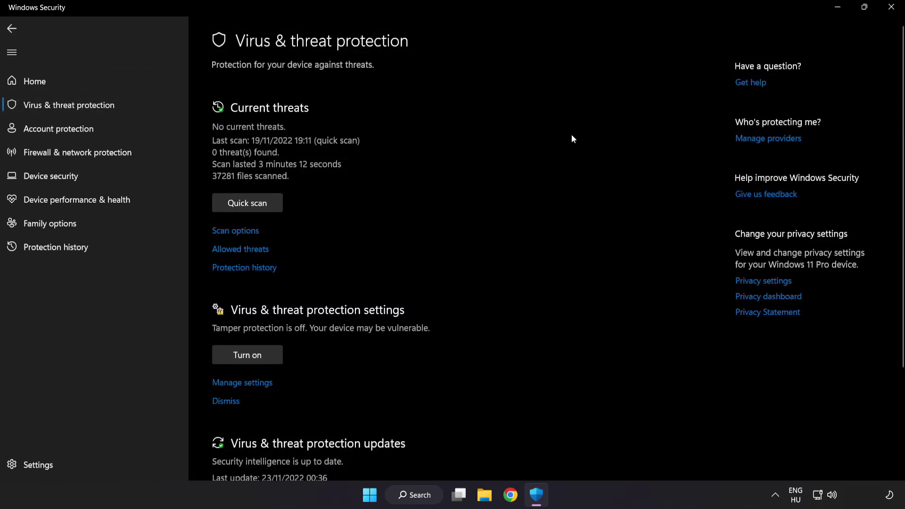
{"action": "scroll", "coordinate": [572, 136], "scroll_direction": "down", "scroll_amount": 3}
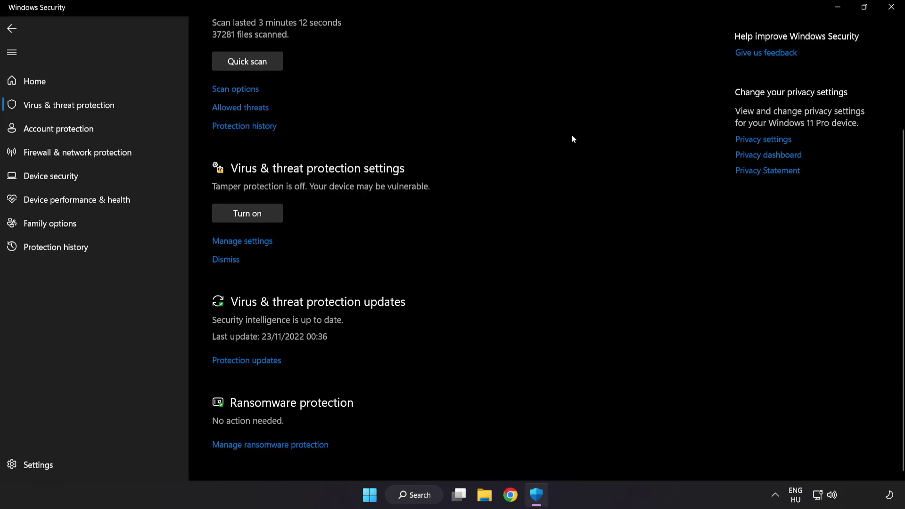
{"action": "left_click", "coordinate": [249, 242]}
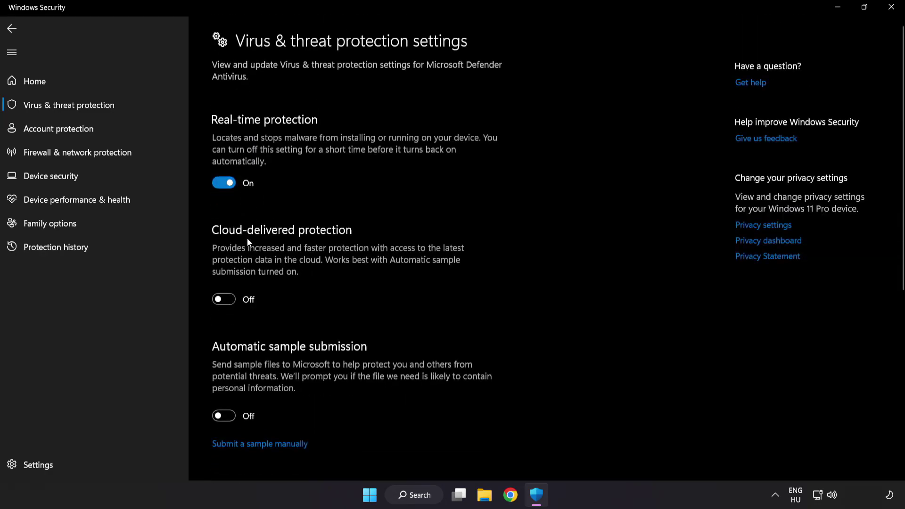
{"action": "scroll", "coordinate": [528, 250], "scroll_direction": "down", "scroll_amount": 1}
{"action": "scroll", "coordinate": [527, 250], "scroll_direction": "down", "scroll_amount": 5}
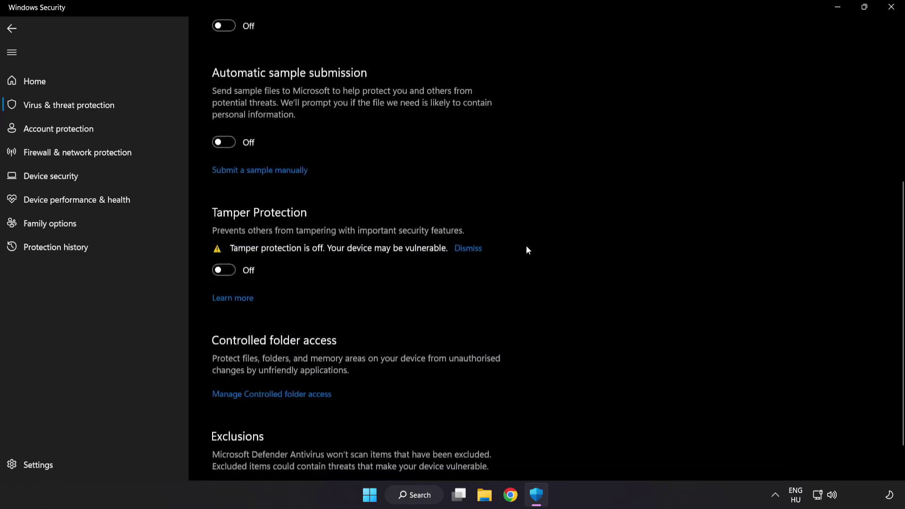
{"action": "scroll", "coordinate": [527, 250], "scroll_direction": "down", "scroll_amount": 1}
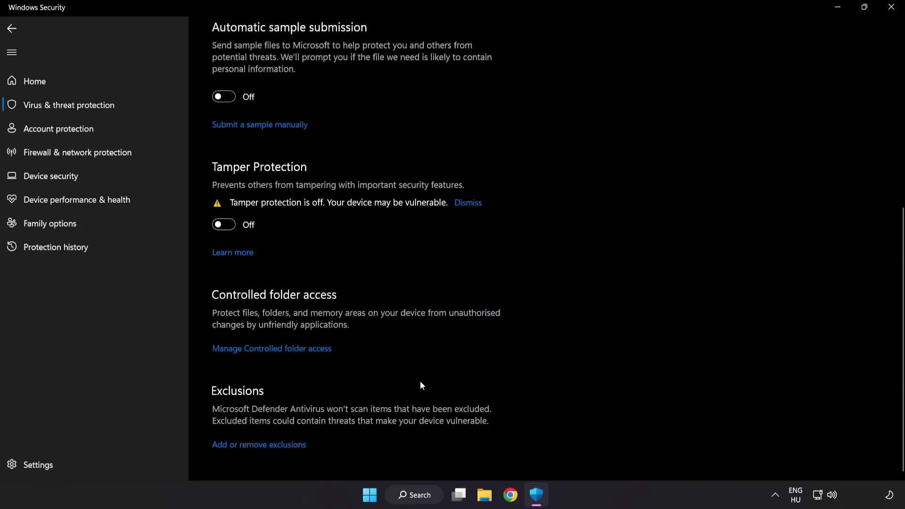
{"action": "left_click", "coordinate": [264, 445]}
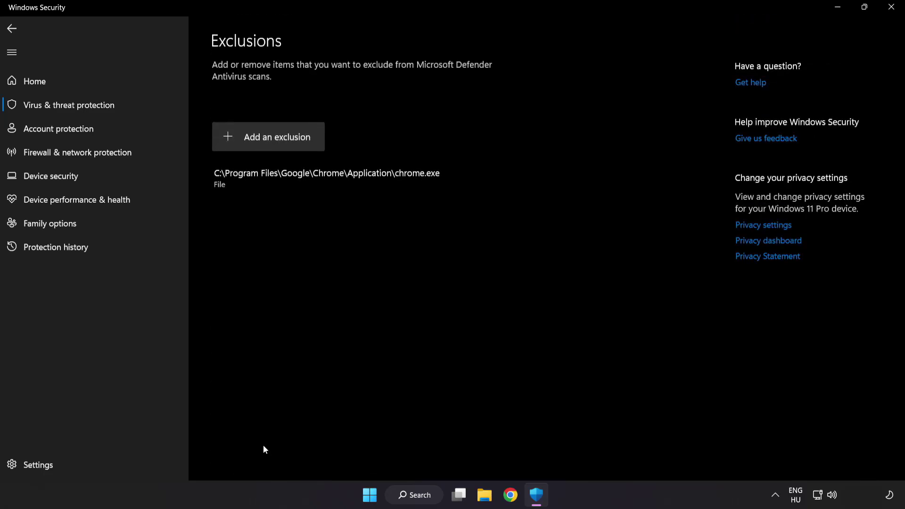
- Add the NOT WORKING APP shortcut in C:\Program Files (x86)\NOT WORKING APP as a file exclusion
{"action": "left_click", "coordinate": [271, 147]}
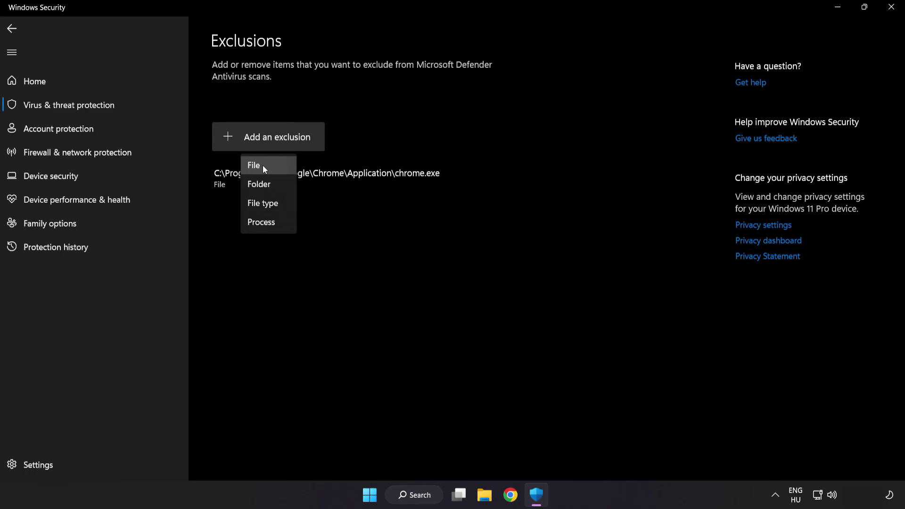
{"action": "left_click", "coordinate": [262, 165]}
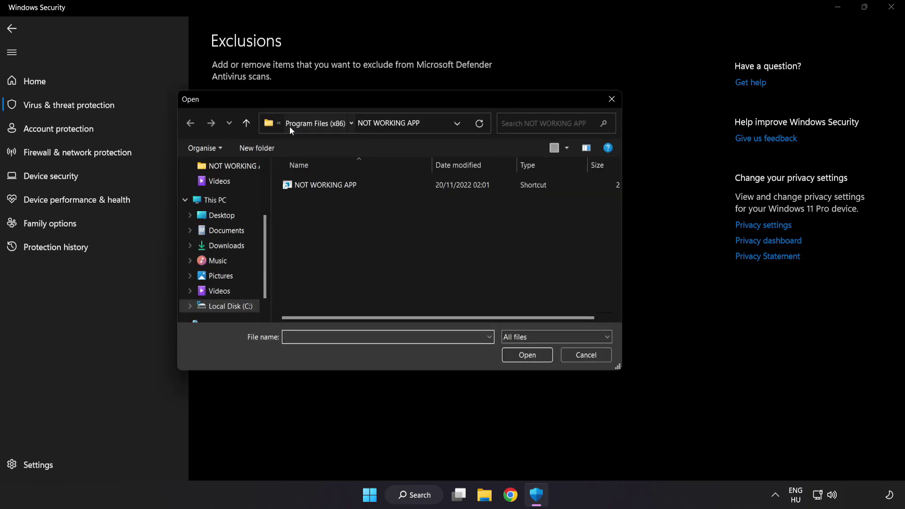
{"action": "left_click", "coordinate": [289, 125]}
{"action": "left_click", "coordinate": [298, 122]}
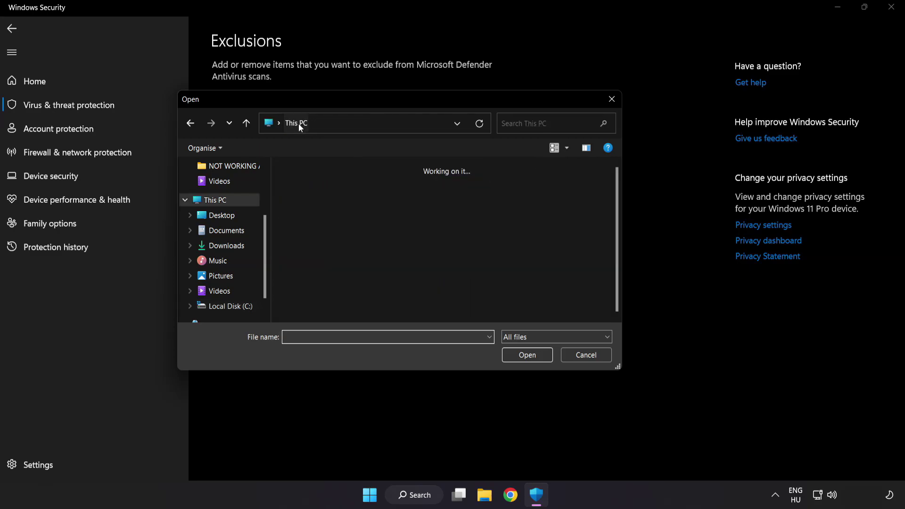
{"action": "double_click", "coordinate": [338, 309]}
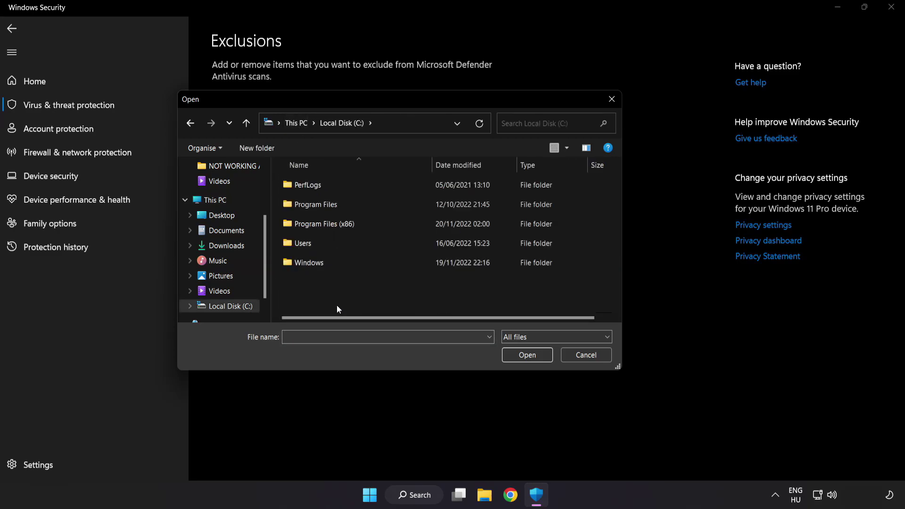
{"action": "double_click", "coordinate": [347, 219]}
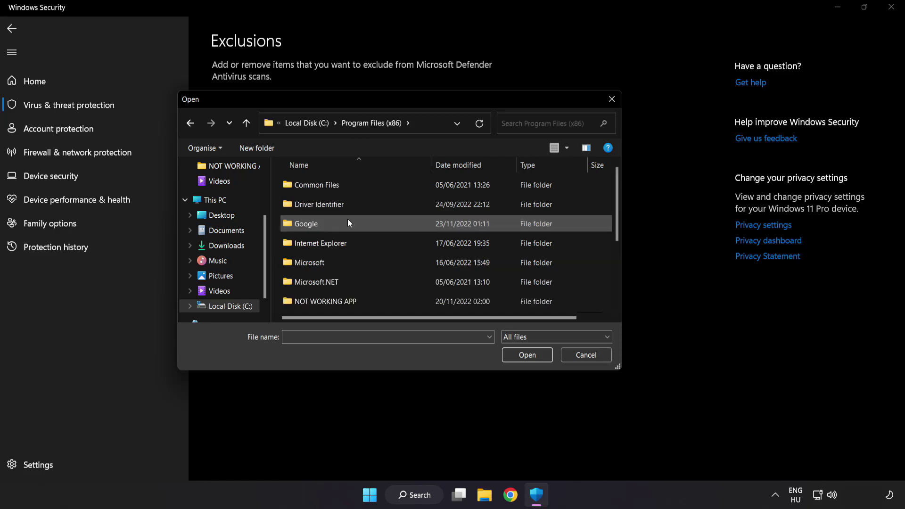
{"action": "scroll", "coordinate": [335, 315], "scroll_direction": "down", "scroll_amount": 1}
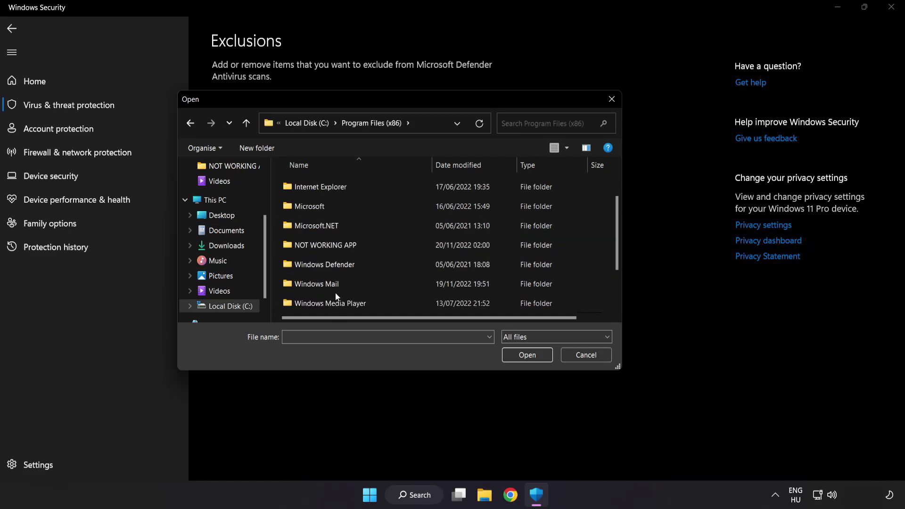
{"action": "left_click", "coordinate": [340, 246]}
{"action": "double_click", "coordinate": [359, 245]}
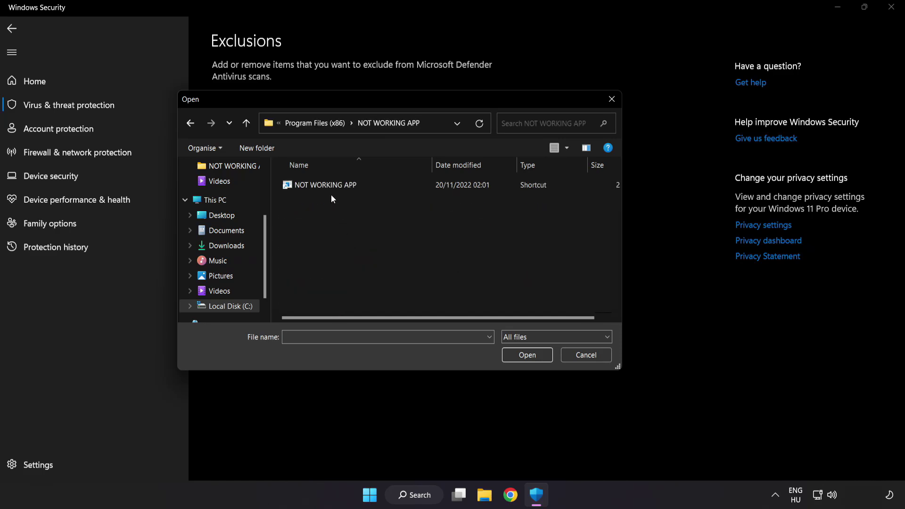
{"action": "left_click", "coordinate": [304, 189]}
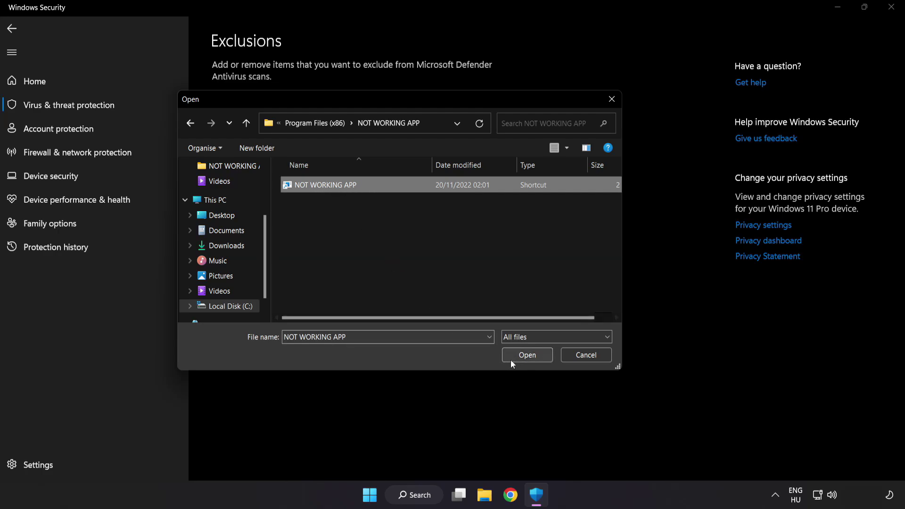
{"action": "left_click", "coordinate": [529, 361]}
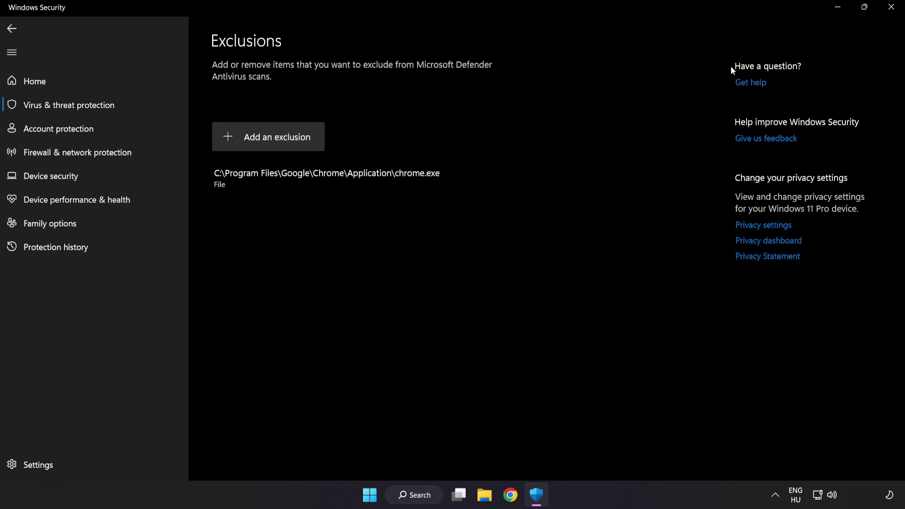
- Close Windows Security and show the Start menu's power options, including Restart
{"action": "left_click", "coordinate": [889, 15]}
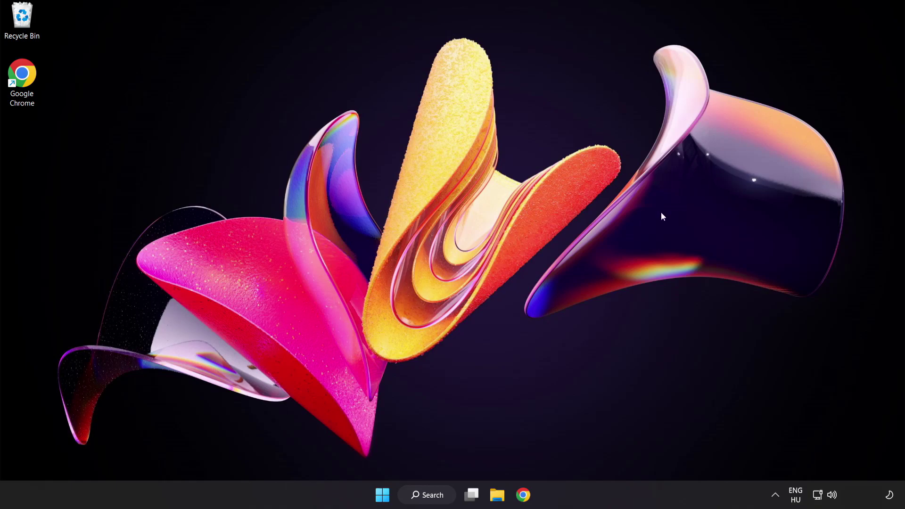
{"action": "left_click", "coordinate": [382, 495]}
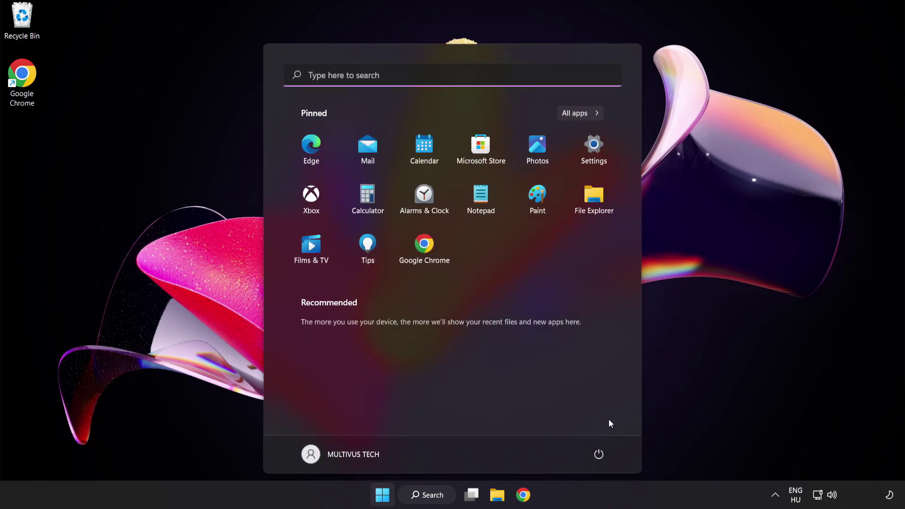
{"action": "left_click", "coordinate": [599, 455]}
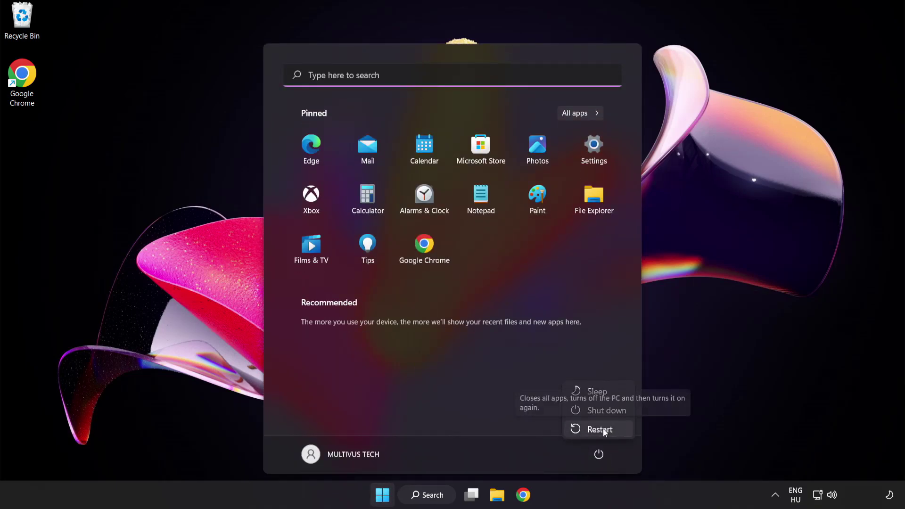